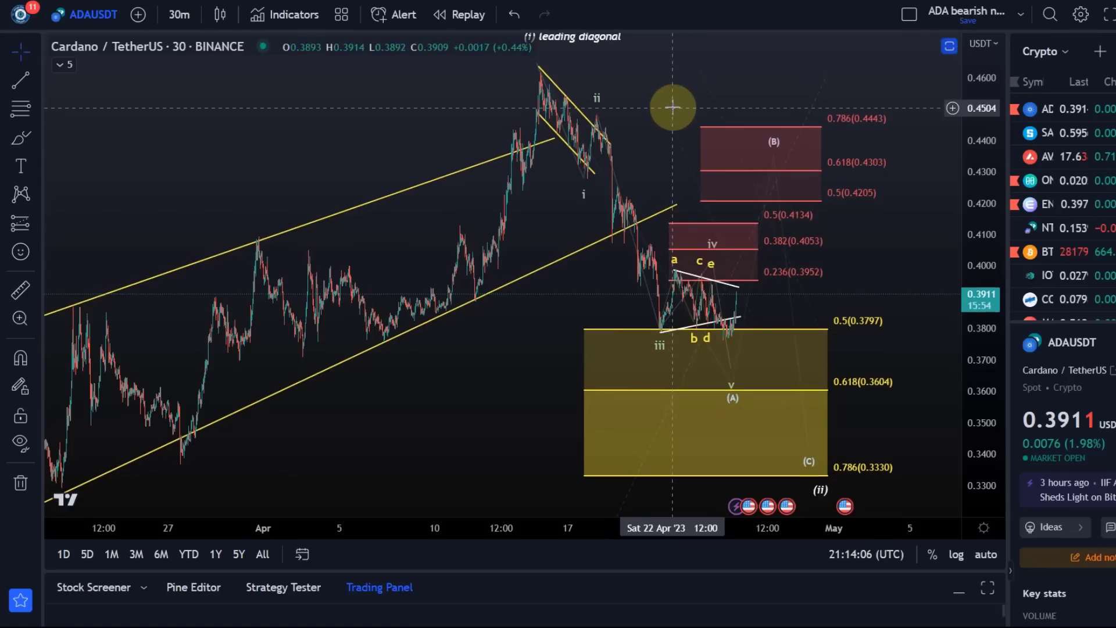
Step: Zoom and pan to center the triangle and wave v above the 0.5 (0.3797) / 0.618 (0.3604) fib zone
scroll(792, 309, "up", 3)
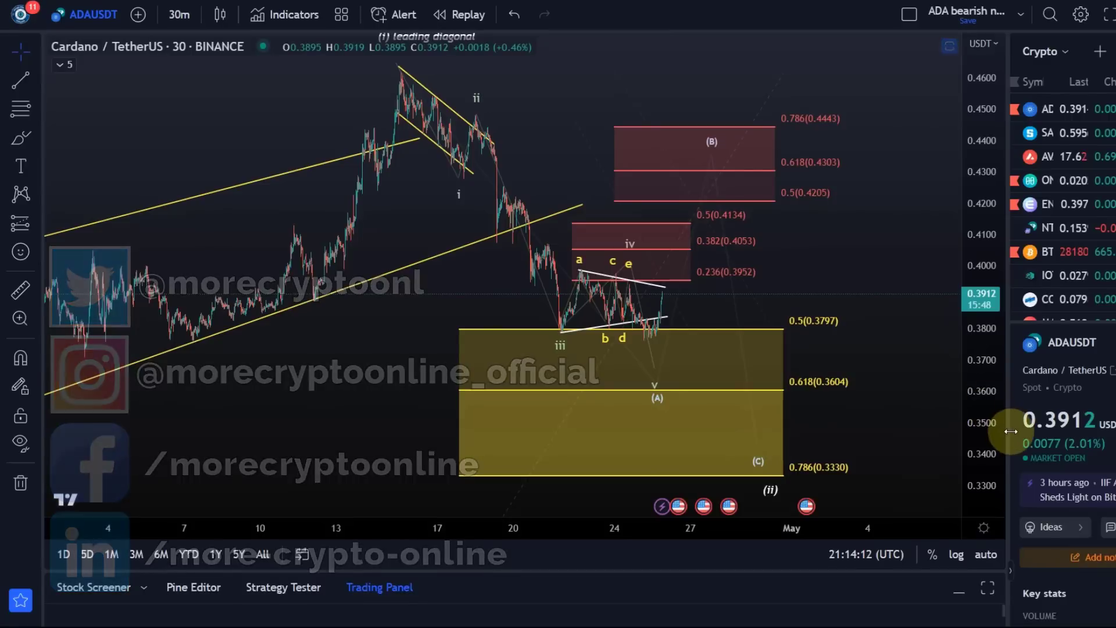
scroll(926, 244, "up", 5)
scroll(652, 390, "up", 2)
left_click_drag(356, 343, 636, 228)
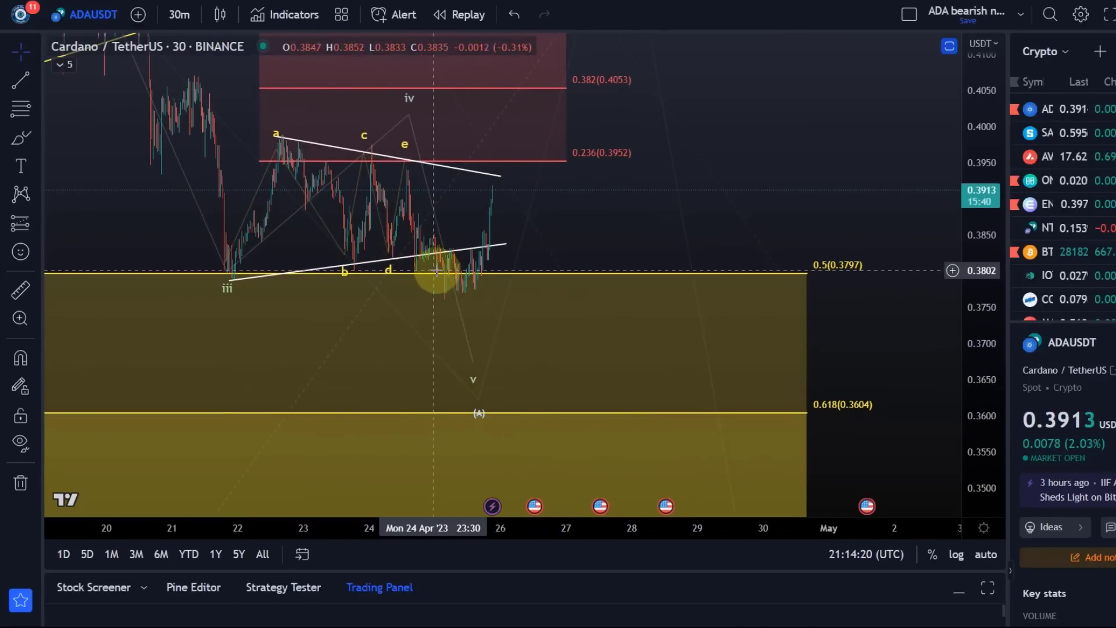
scroll(454, 290, "down", 3)
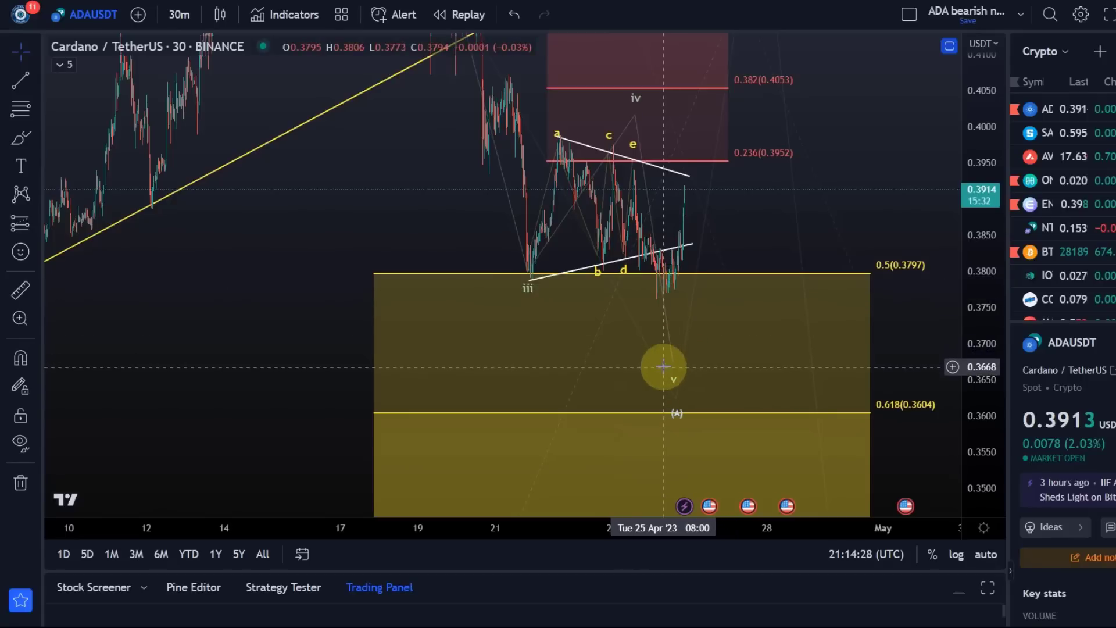
Step: Move the wave v and (A) points up to the recent candle lows
scroll(669, 378, "up", 3)
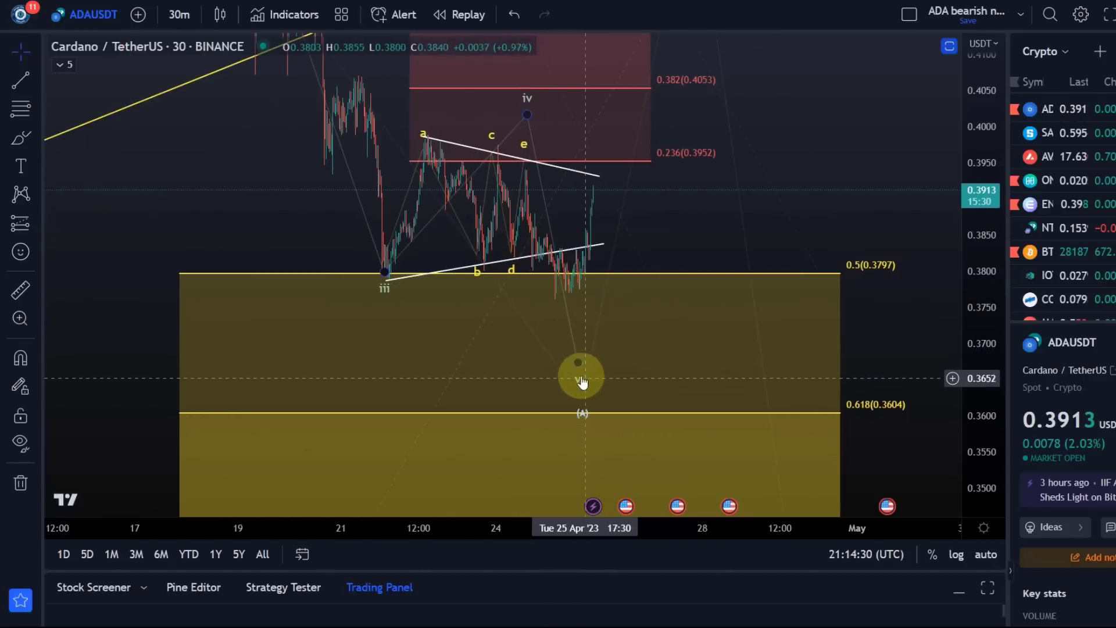
left_click_drag(577, 367, 574, 308)
left_click_drag(580, 398, 577, 319)
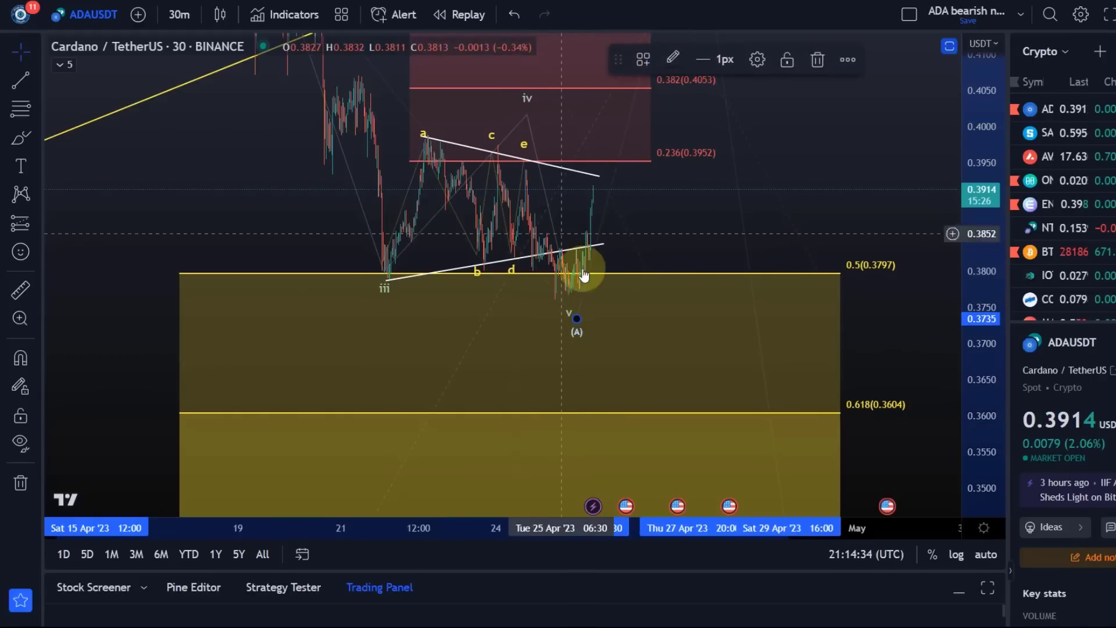
scroll(580, 301, "down", 3)
left_click_drag(956, 174, 929, 316)
Step: Undo the accidental change to the red Fibonacci zone and reselect the Elliott wave drawing
left_click(814, 277)
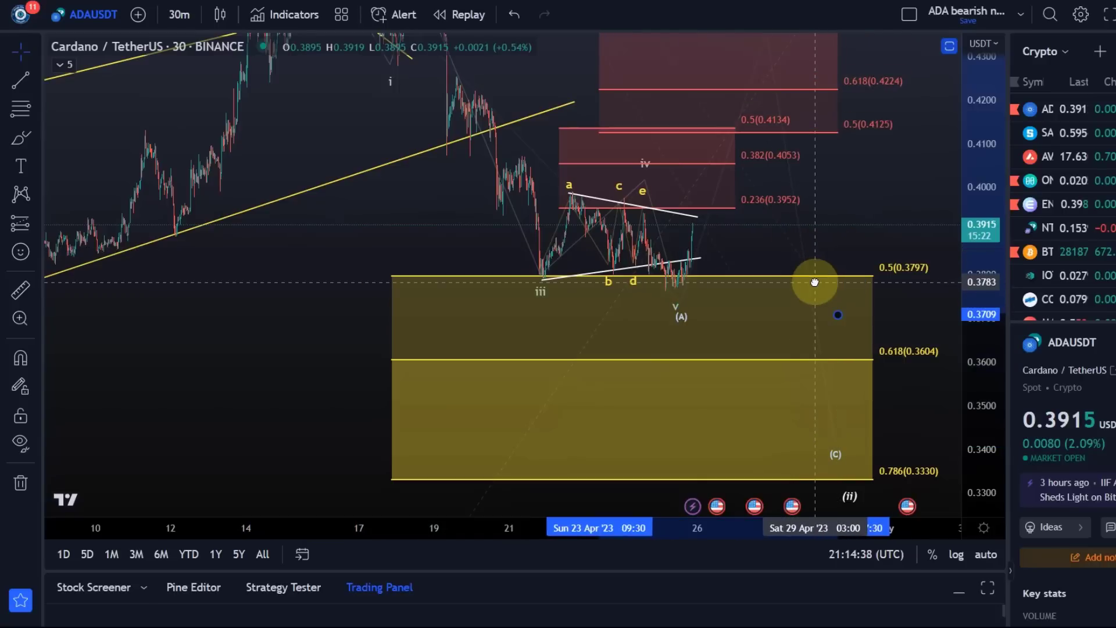
left_click(514, 14)
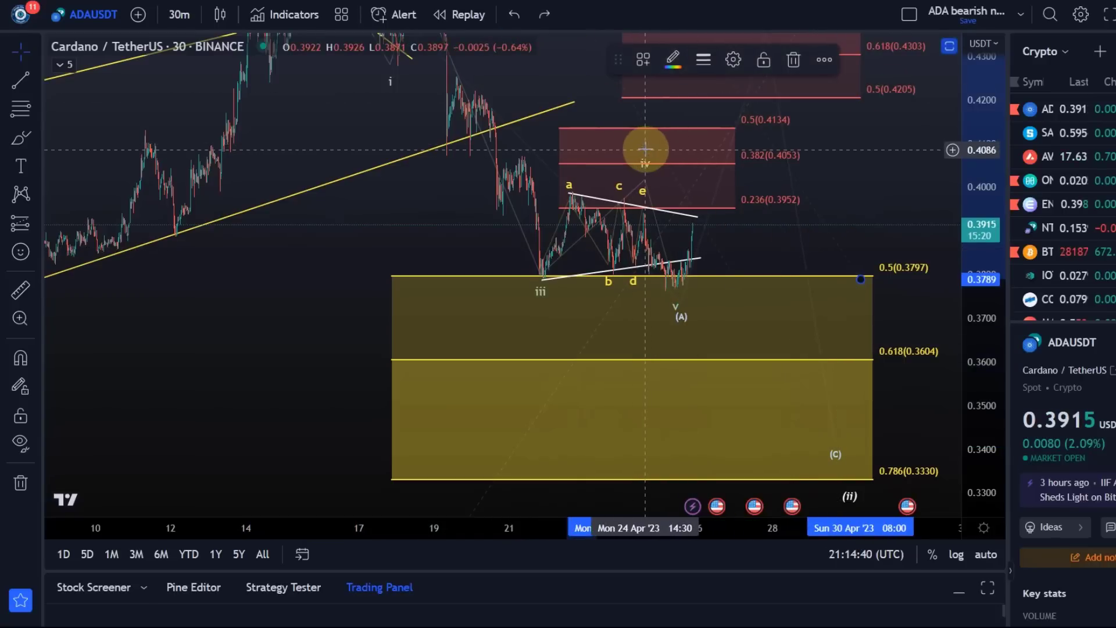
left_click(687, 155)
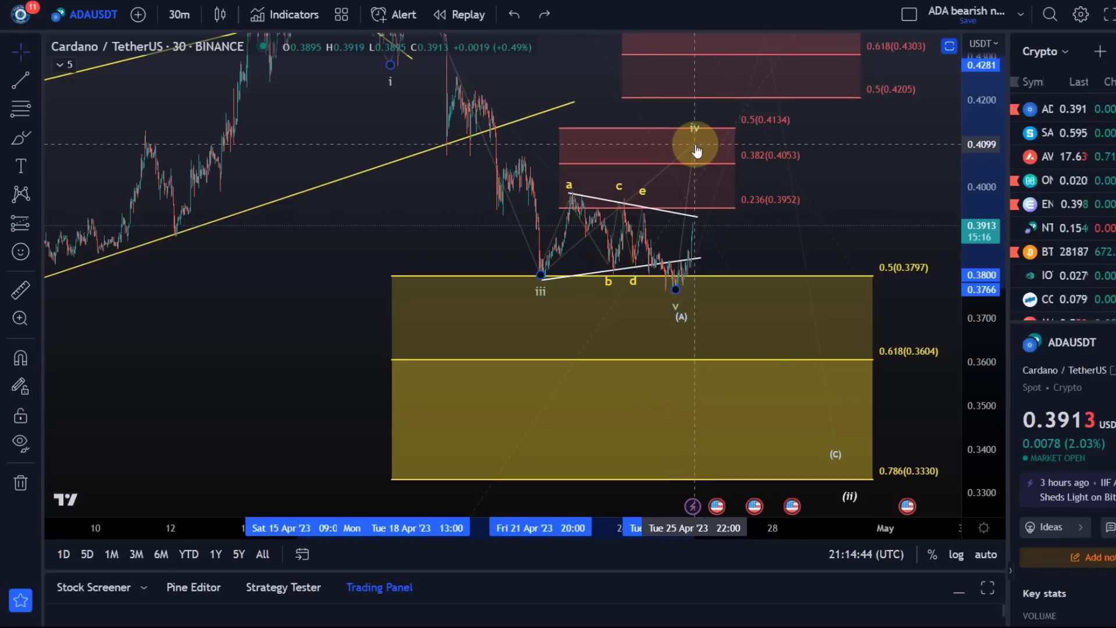
left_click(696, 146)
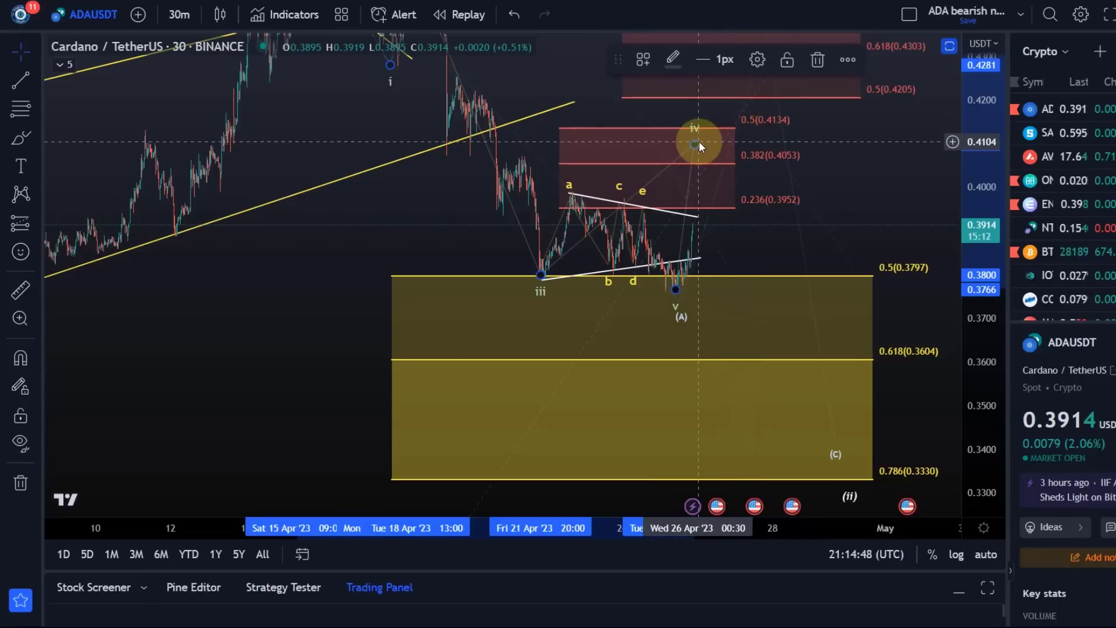
left_click(649, 169)
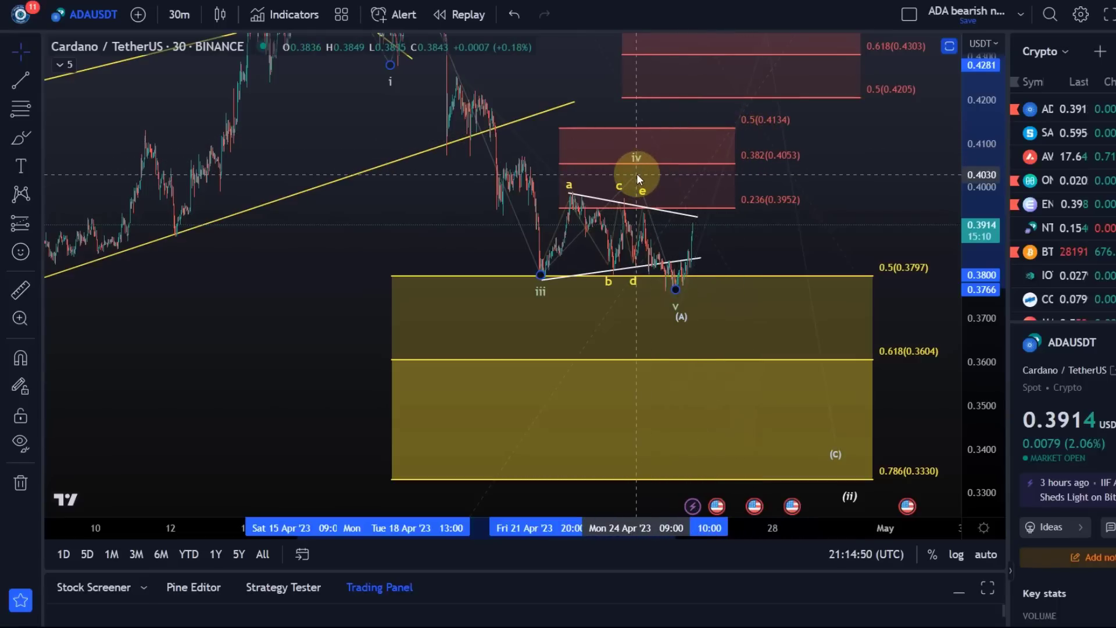
left_click(638, 177)
Step: Lift the wave iv point up to the 0.5 (0.4134) retracement level
left_click_drag(792, 239, 671, 265)
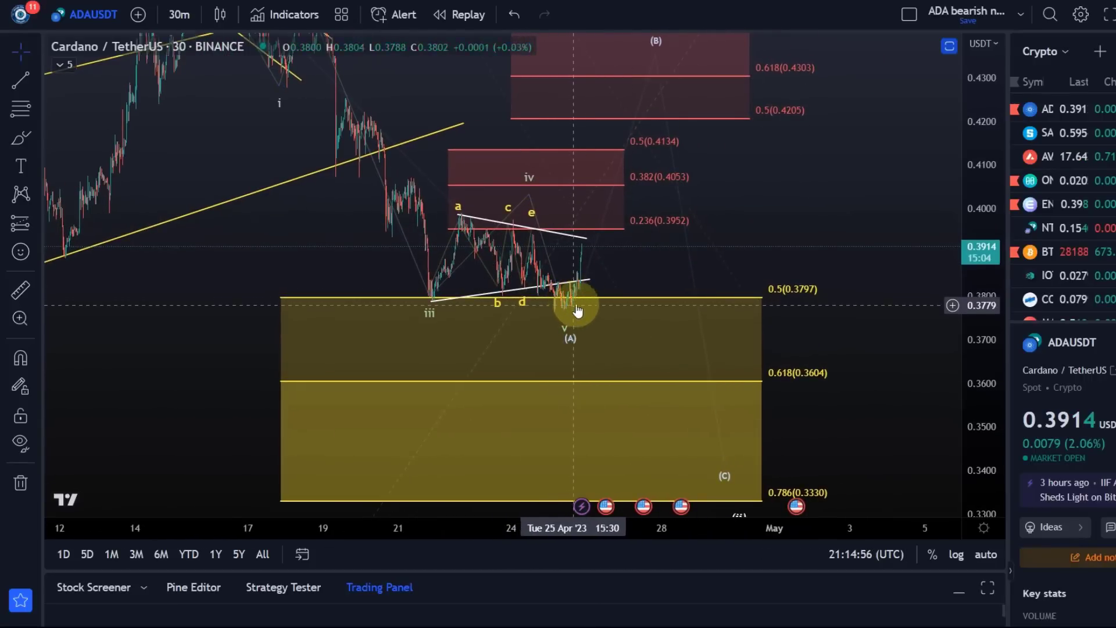
left_click_drag(760, 229, 741, 254)
left_click_drag(982, 122, 967, 238)
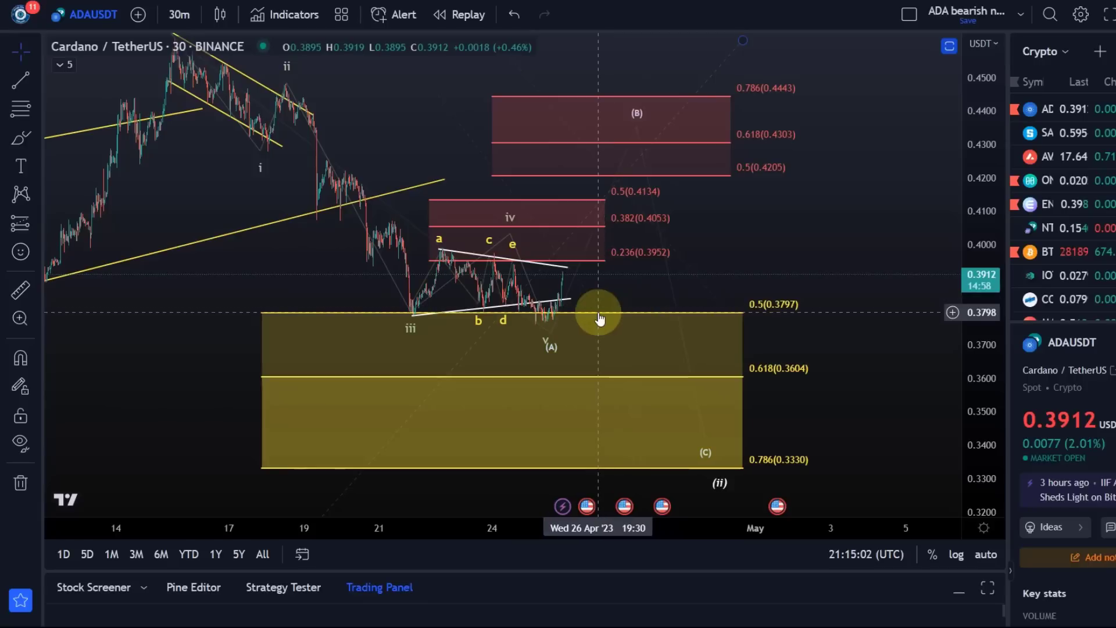
left_click_drag(505, 231, 564, 205)
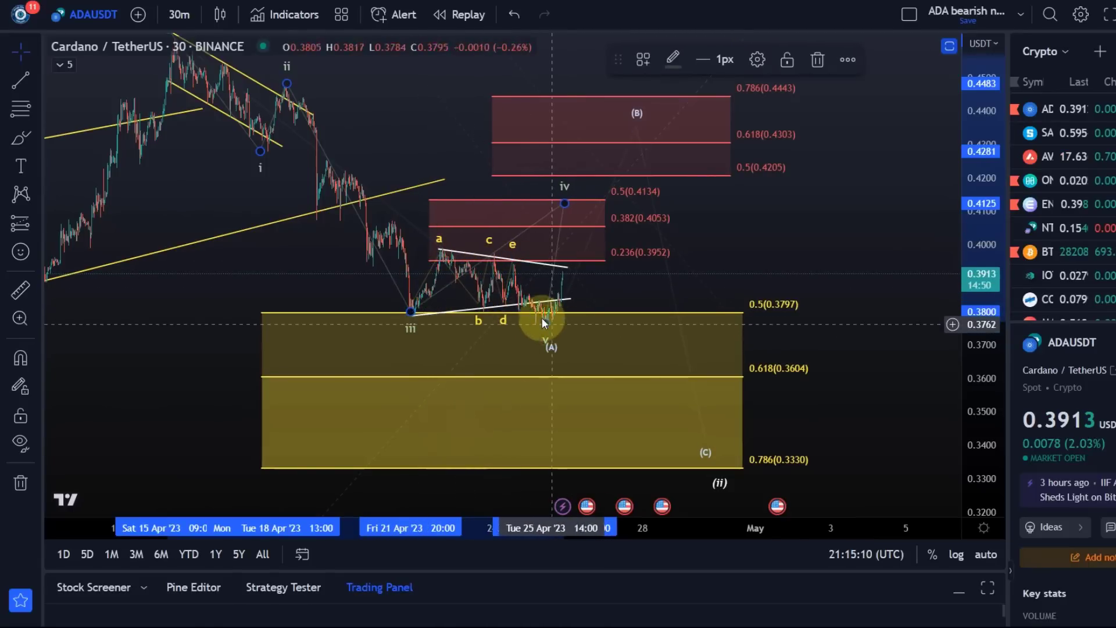
left_click(21, 137)
mouse_move(417, 317)
left_mouse_down()
mouse_move(439, 245)
mouse_move(546, 326)
left_mouse_up()
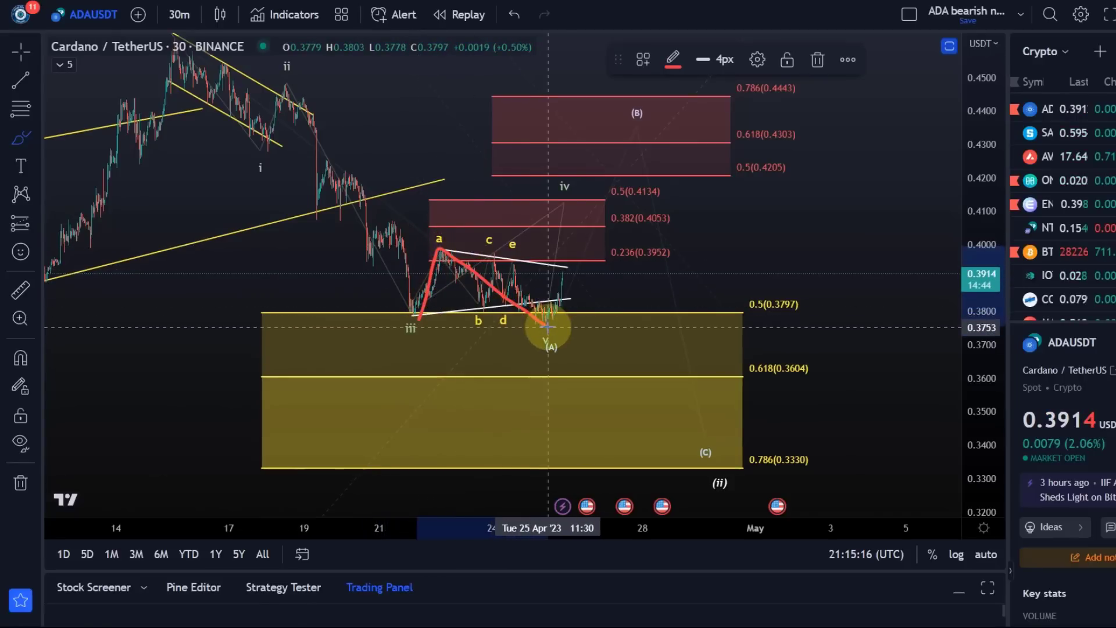
left_click(593, 214)
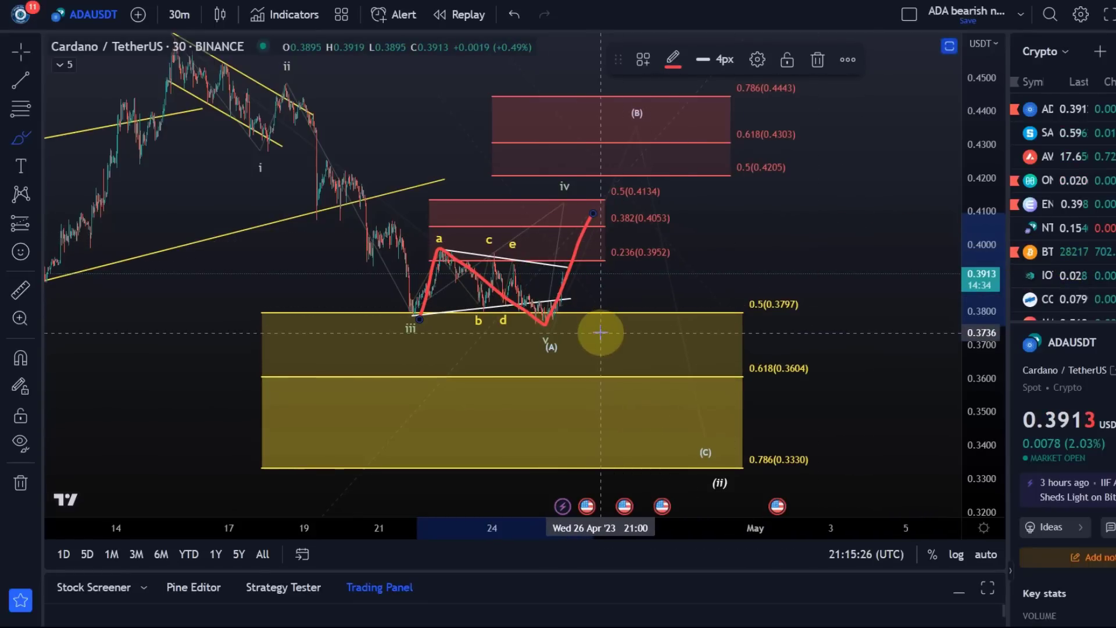
key("Delete")
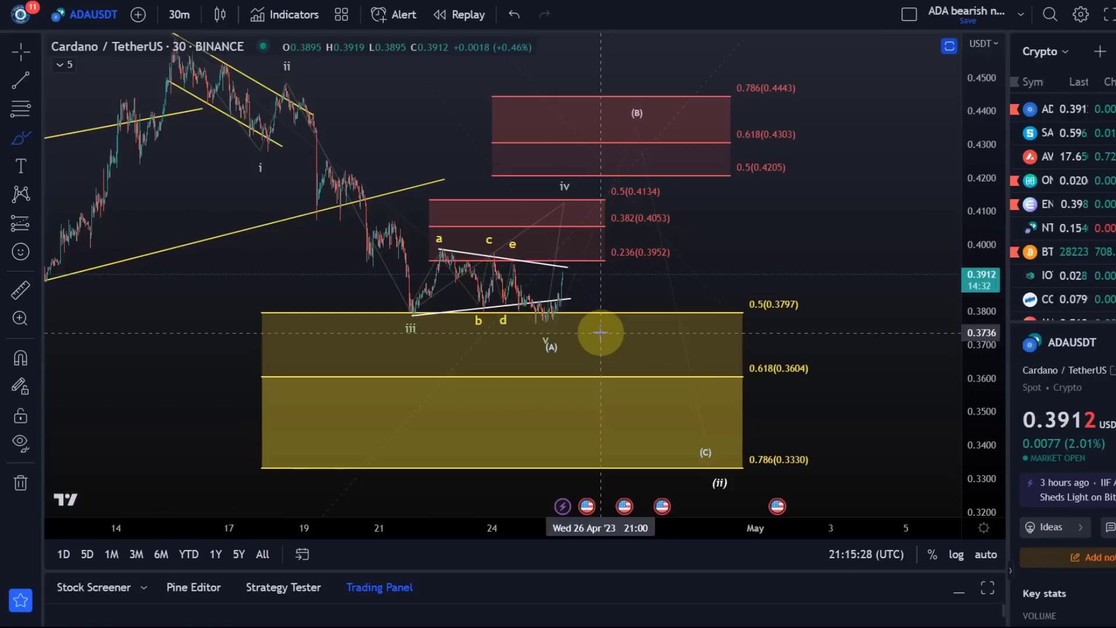
Step: Move wave iv down to the 0.382 (0.4053) level and select the triangle's lower line
left_click(20, 51)
mouse_move(563, 202)
left_mouse_down()
mouse_move(517, 223)
mouse_move(466, 222)
mouse_move(528, 224)
mouse_move(512, 228)
left_mouse_up()
scroll(276, 174, "down", 3)
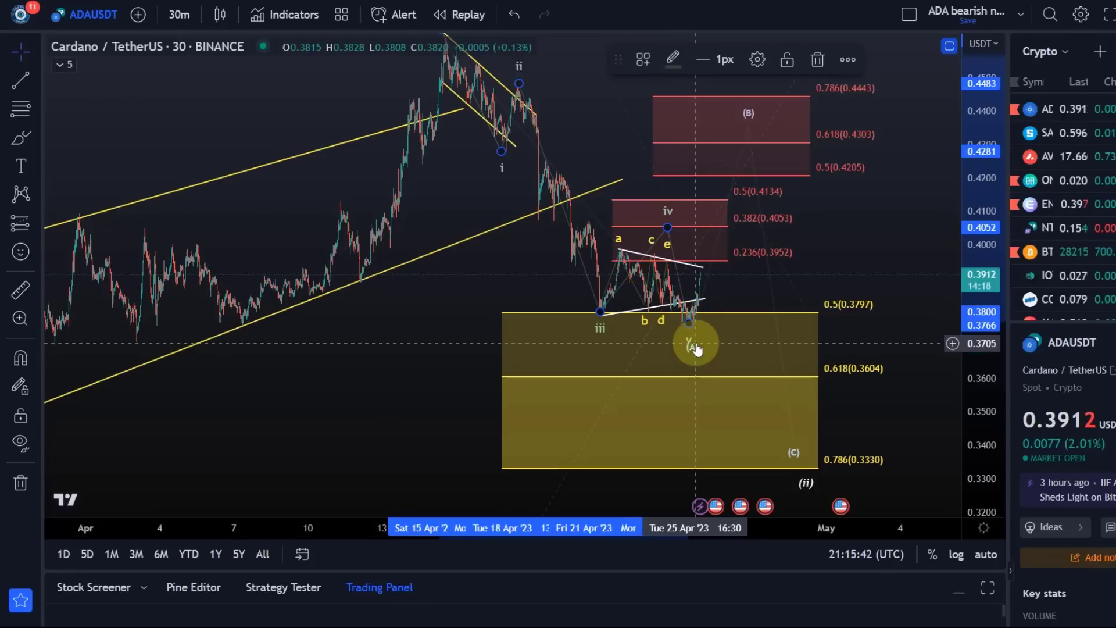
left_click(691, 304)
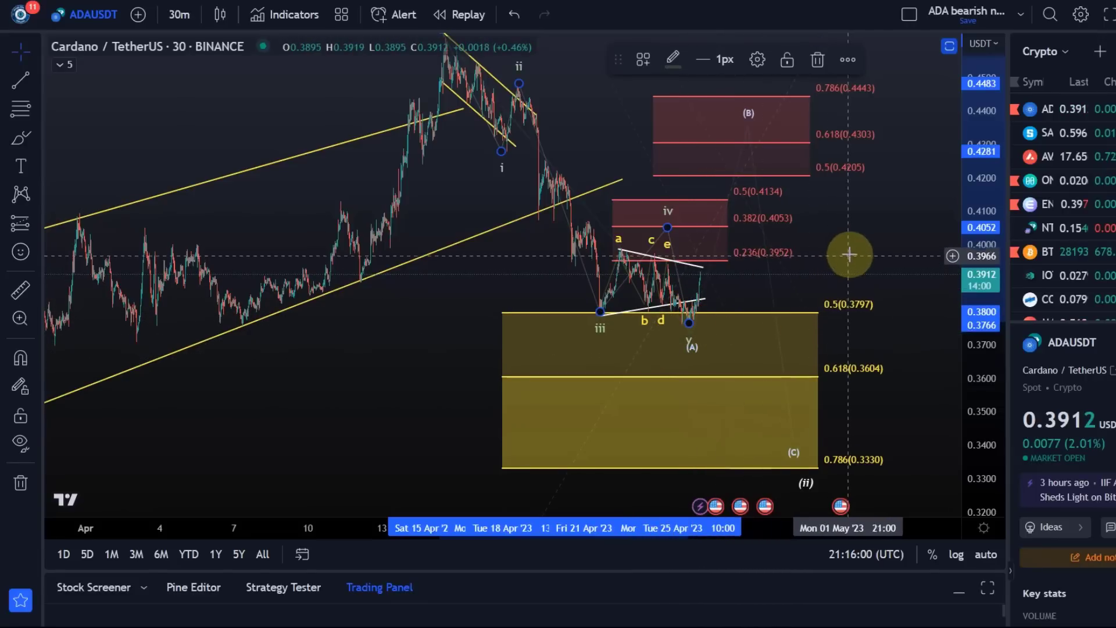
Step: Shift the (B) point slightly left and zoom out to show the alt. C and alt. (ii) labels
scroll(734, 277, "up", 2)
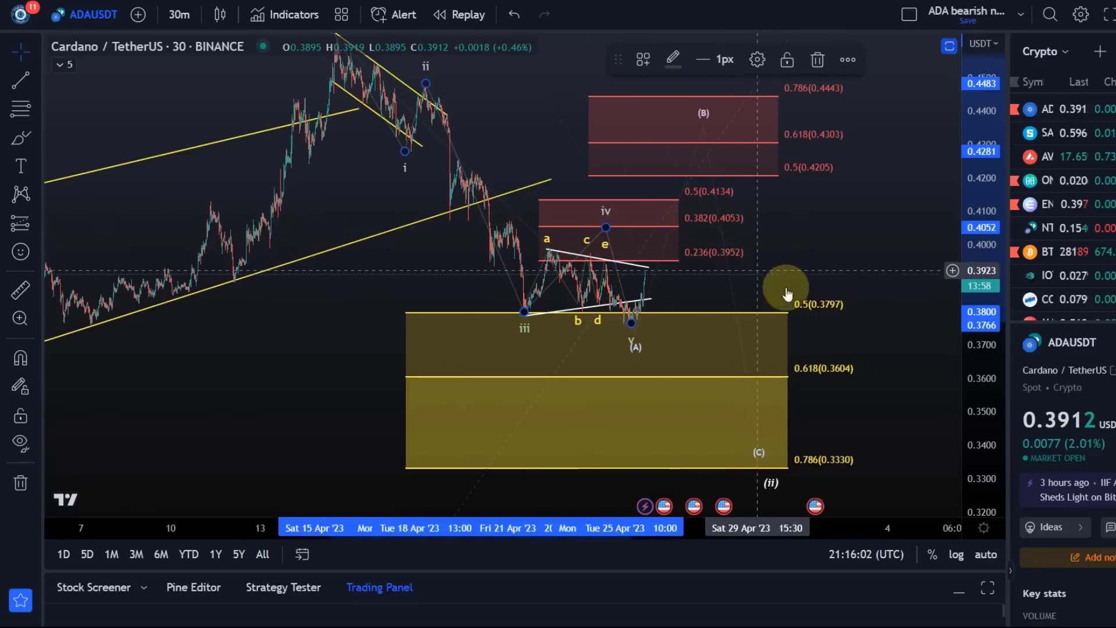
left_click_drag(994, 317, 752, 281)
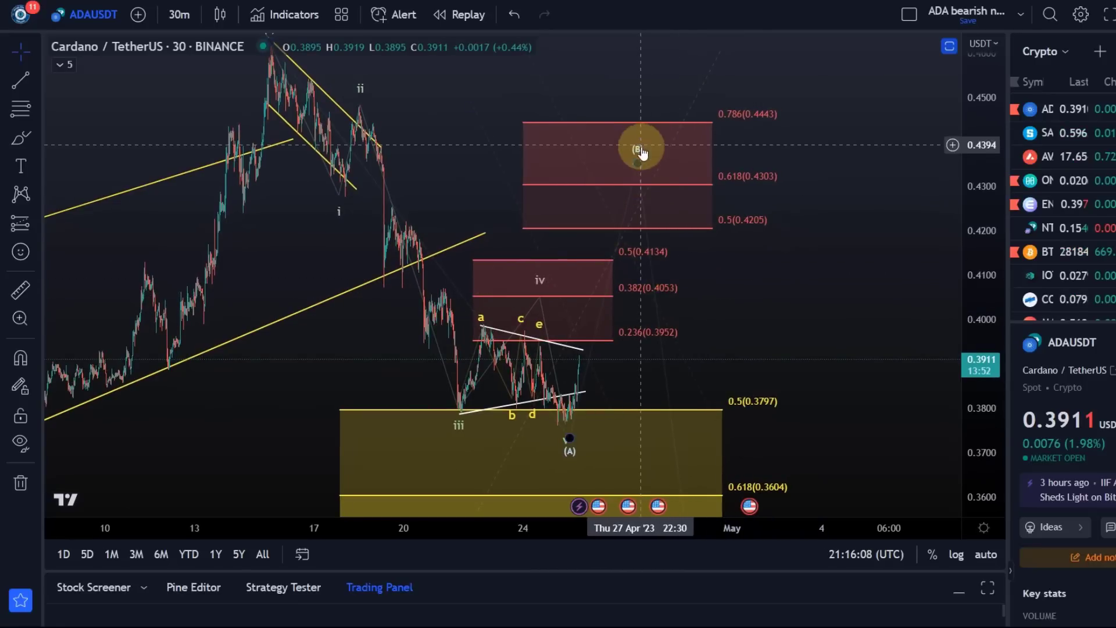
mouse_move(637, 165)
left_mouse_down()
mouse_move(616, 167)
mouse_move(630, 165)
left_mouse_up()
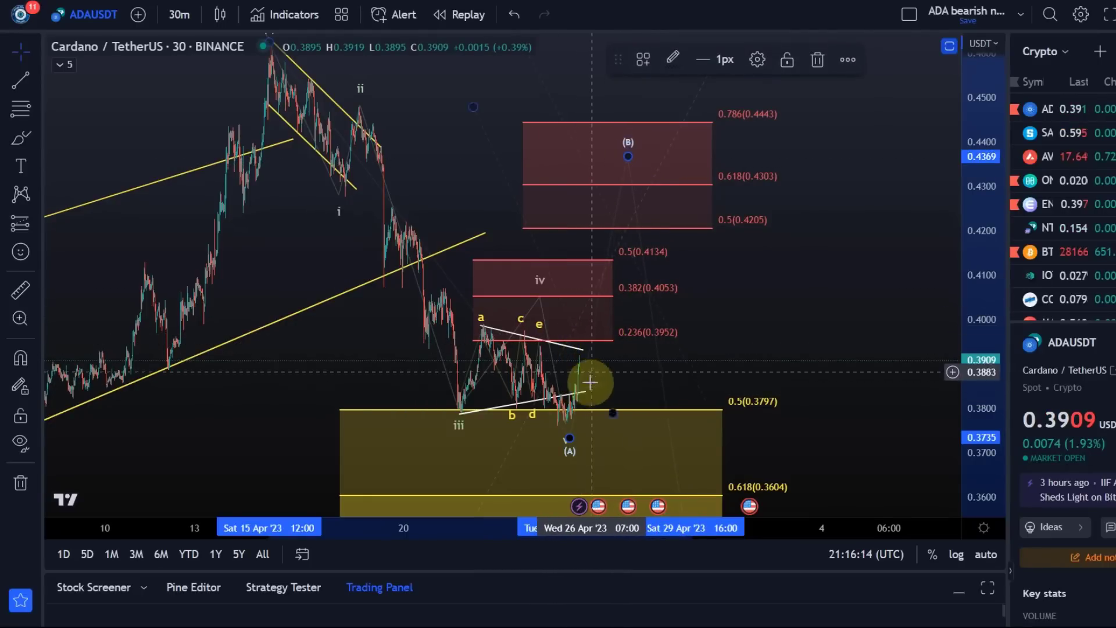
scroll(828, 307, "down", 2)
left_click_drag(984, 252, 966, 399)
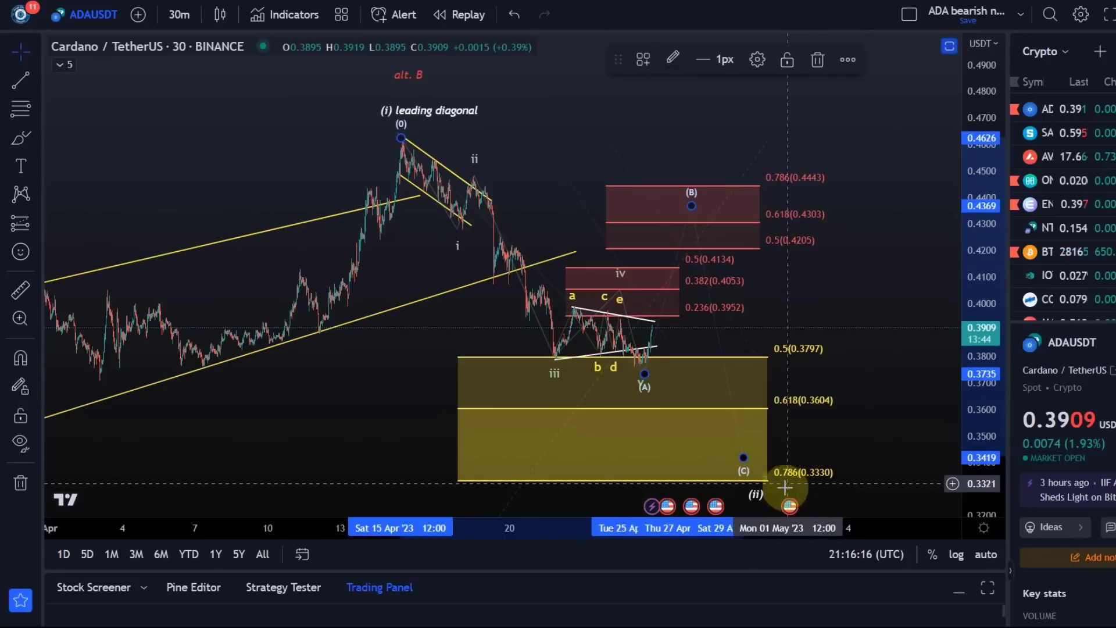
left_click(759, 501)
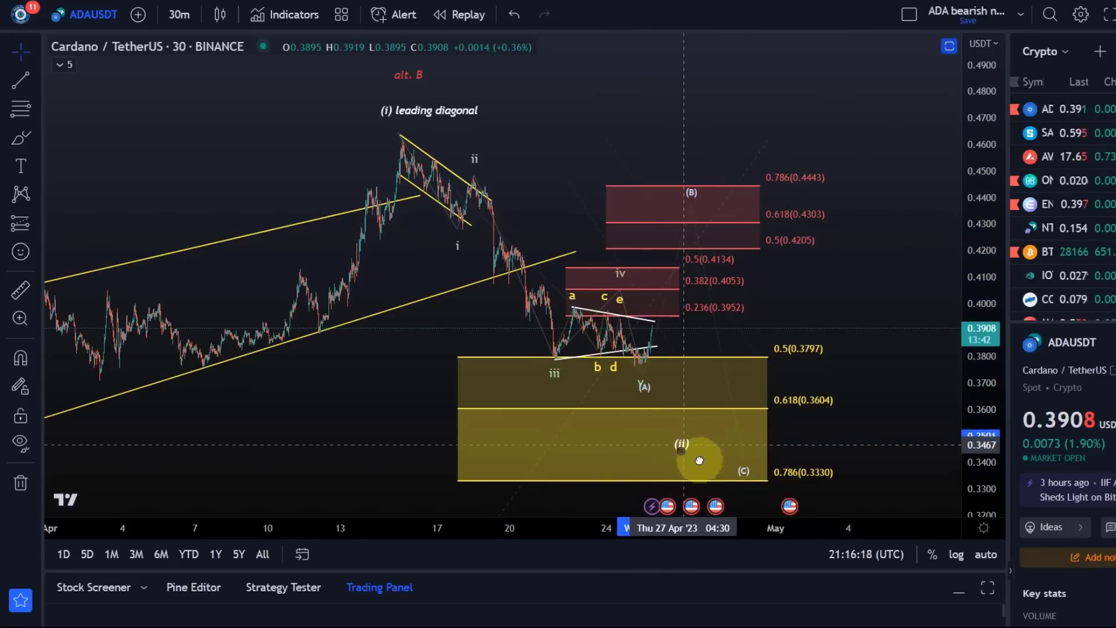
scroll(598, 411, "down", 2)
left_click_drag(511, 403, 738, 298)
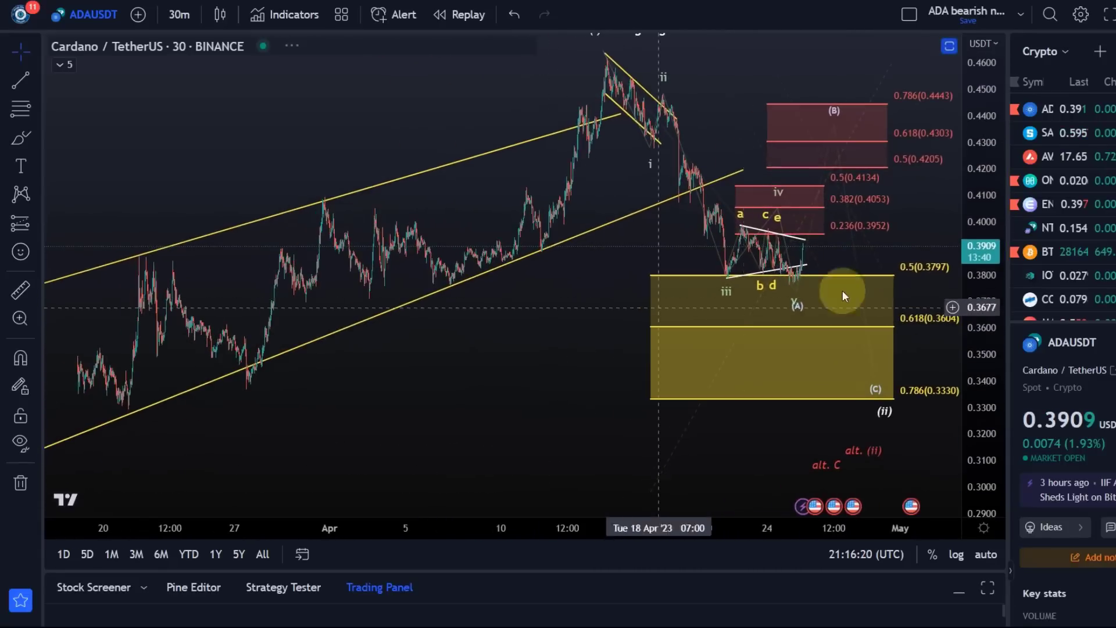
left_click_drag(991, 250, 892, 416)
scroll(668, 361, "left", 5)
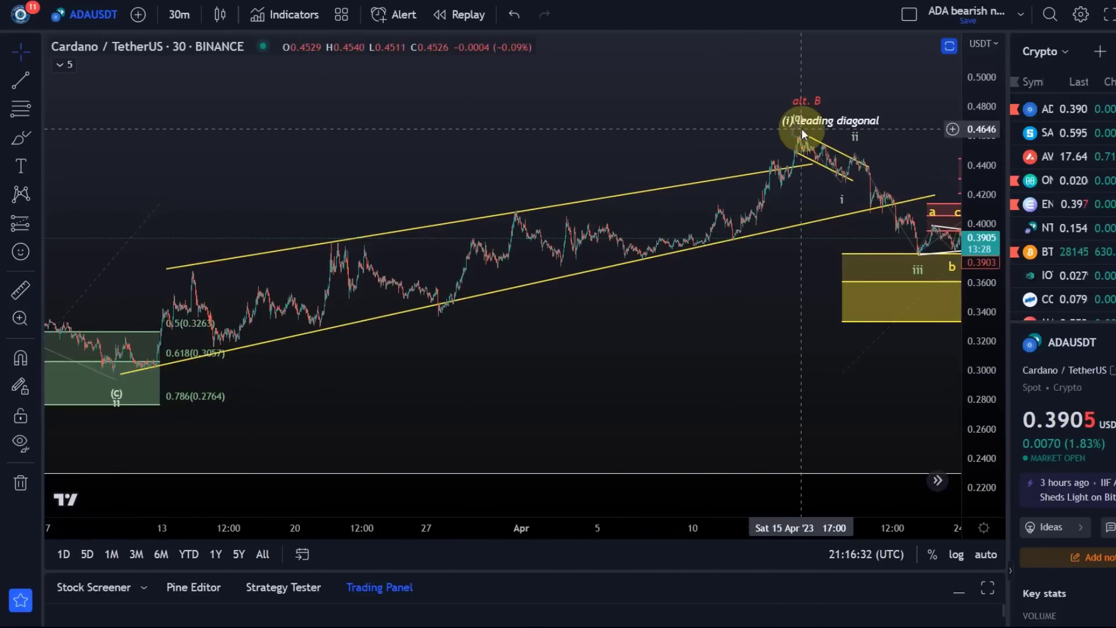
left_click_drag(730, 342, 487, 267)
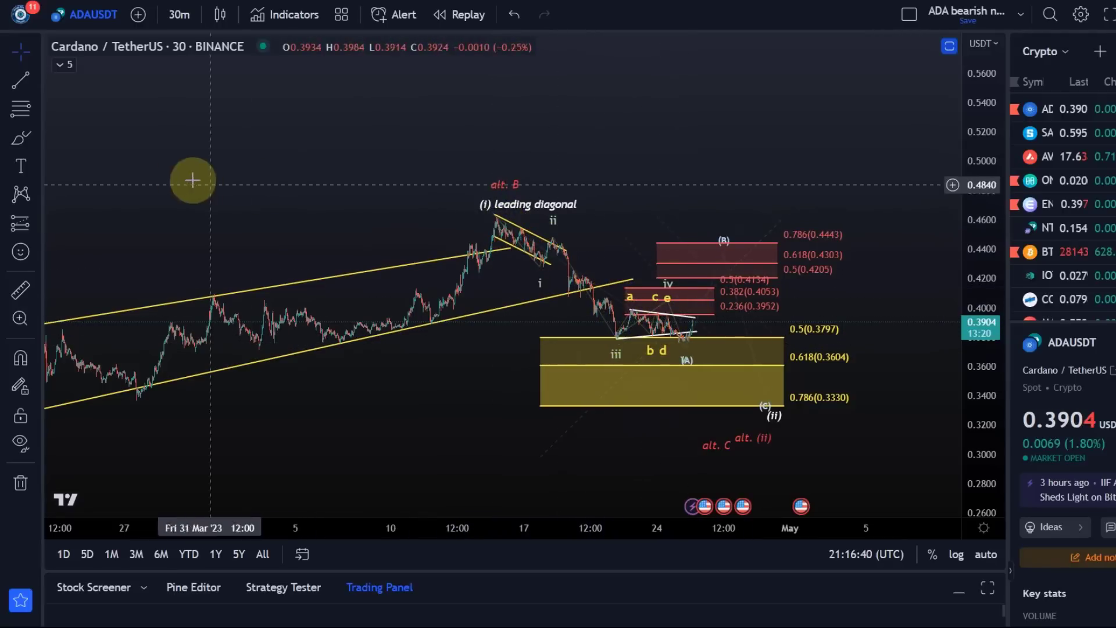
left_click(21, 139)
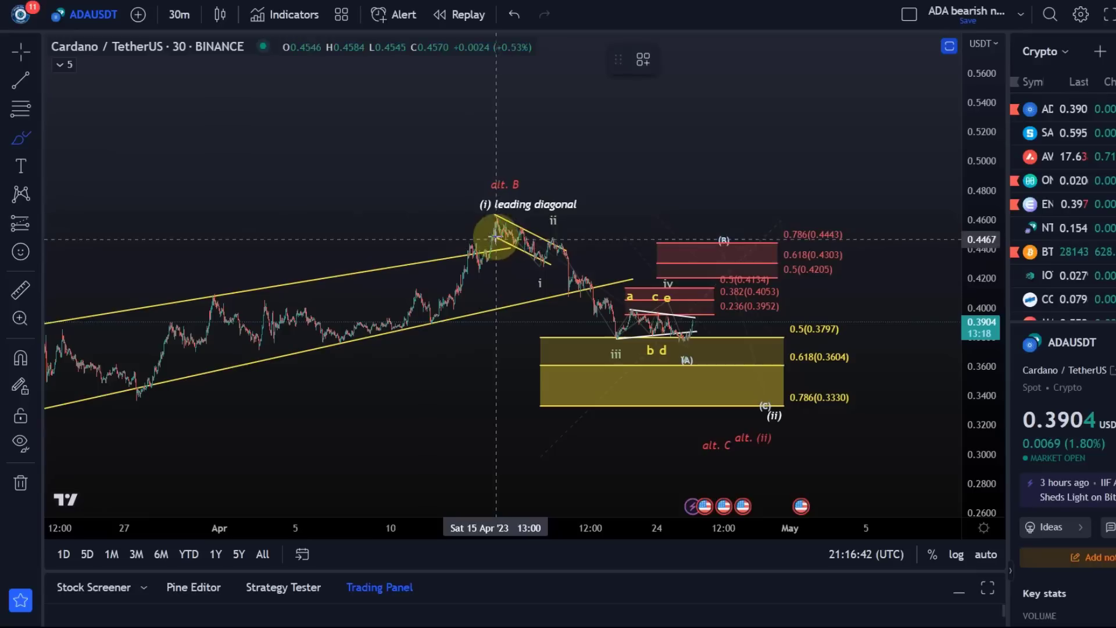
mouse_move(507, 213)
left_mouse_down()
mouse_move(642, 323)
mouse_move(673, 317)
mouse_move(709, 265)
mouse_move(752, 291)
mouse_move(790, 384)
left_mouse_up()
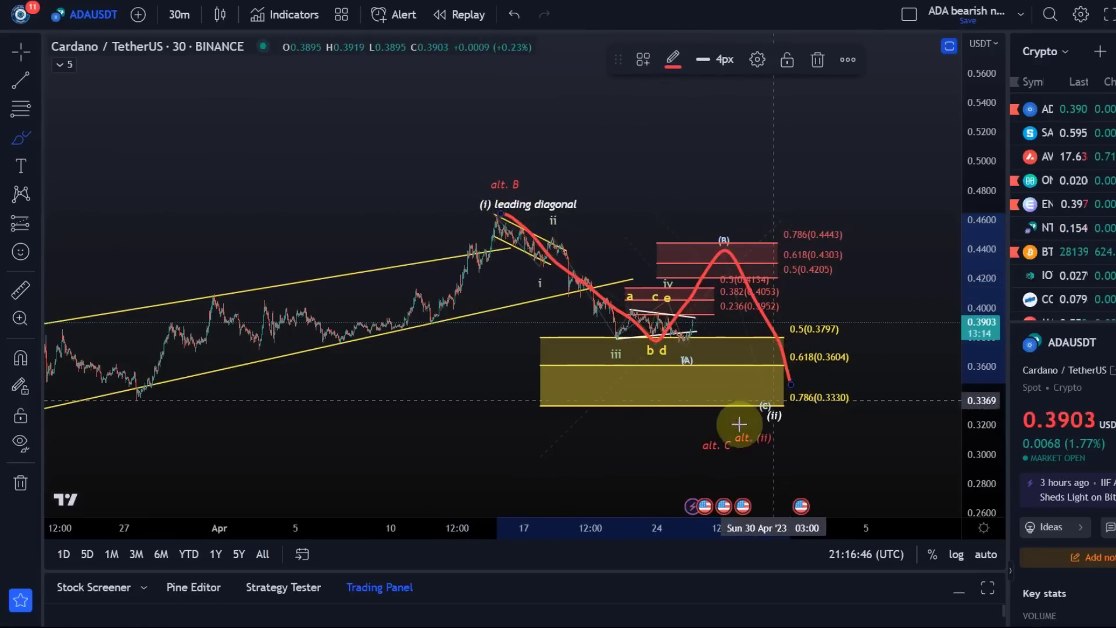
key("ctrl+z")
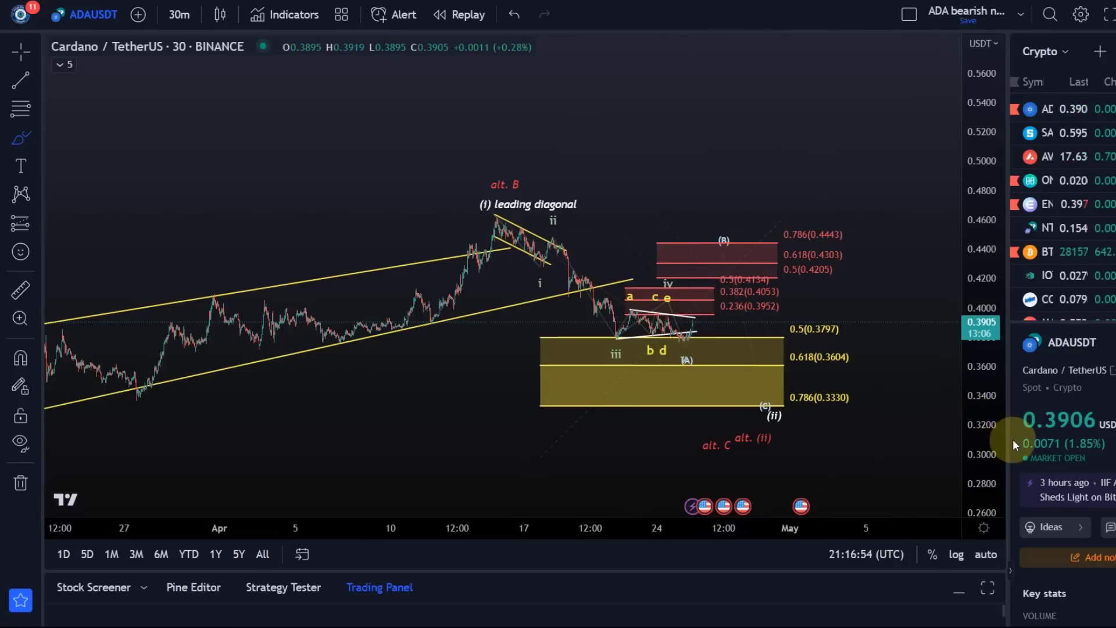
Step: Drag wave iv to about 0.4034, just below the 0.382 (0.4053) retracement
left_click_drag(1006, 436, 1007, 155)
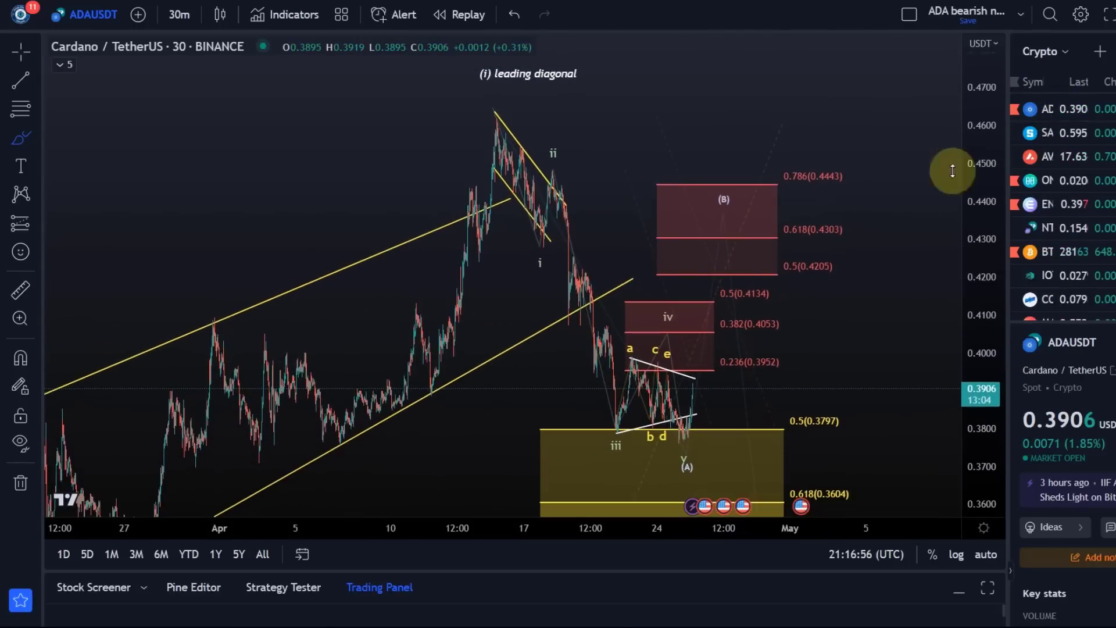
scroll(740, 366, "up", 3)
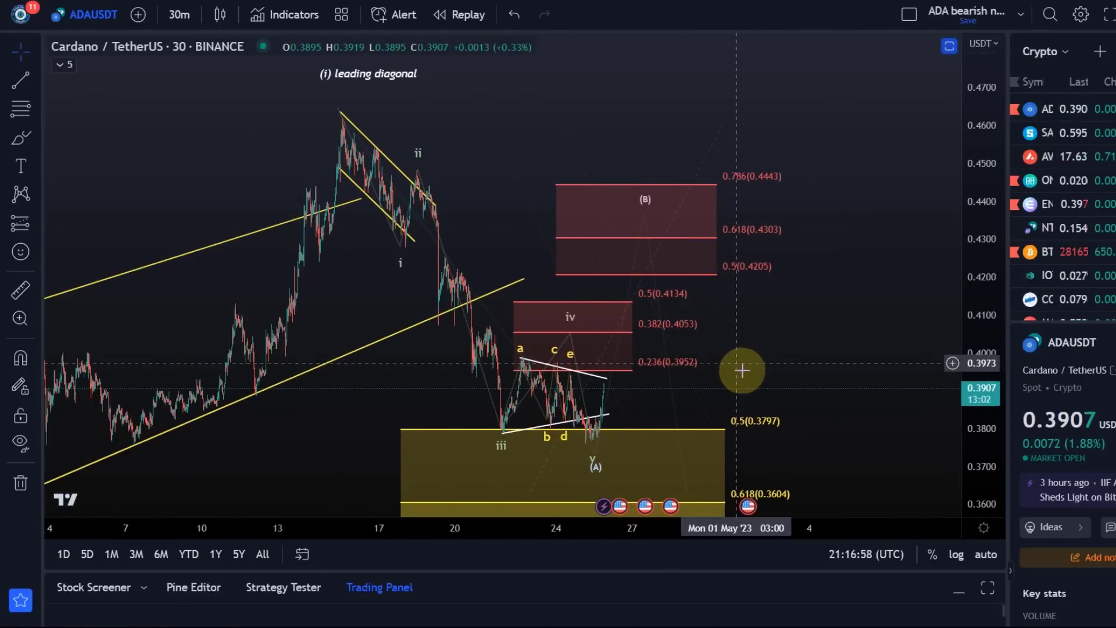
left_click_drag(740, 366, 787, 236)
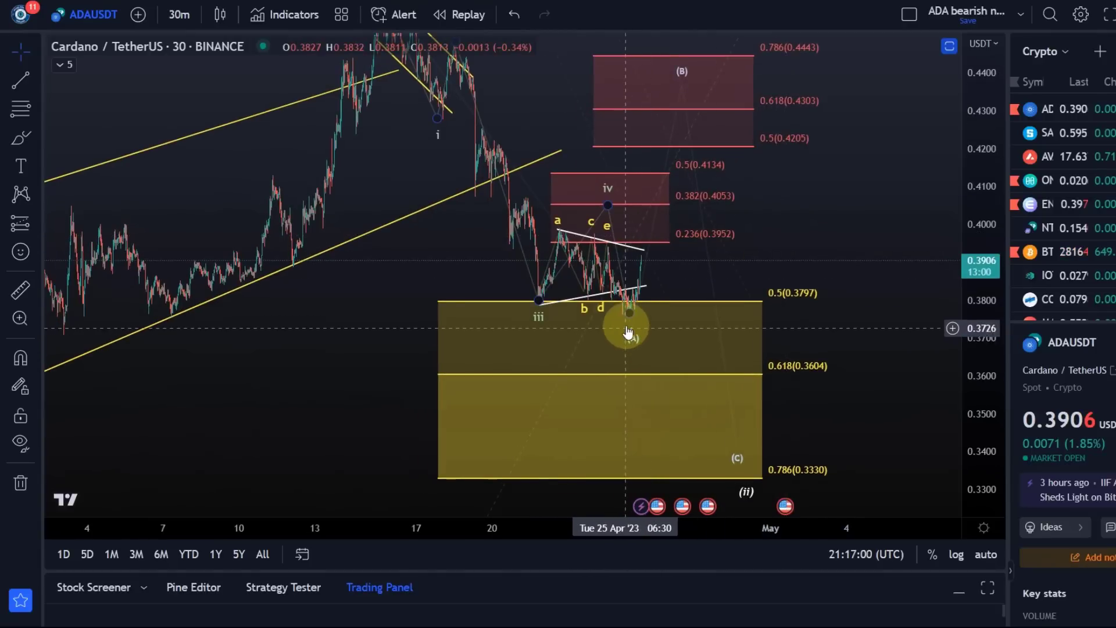
scroll(634, 350, "up", 2)
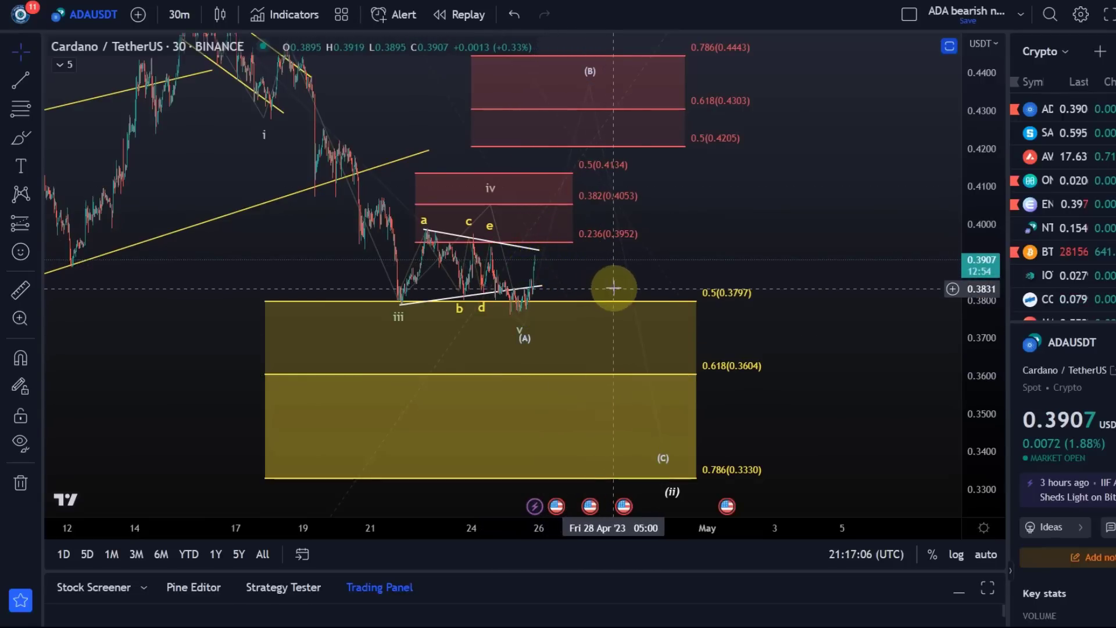
left_click_drag(678, 251, 889, 336)
scroll(814, 328, "up", 3)
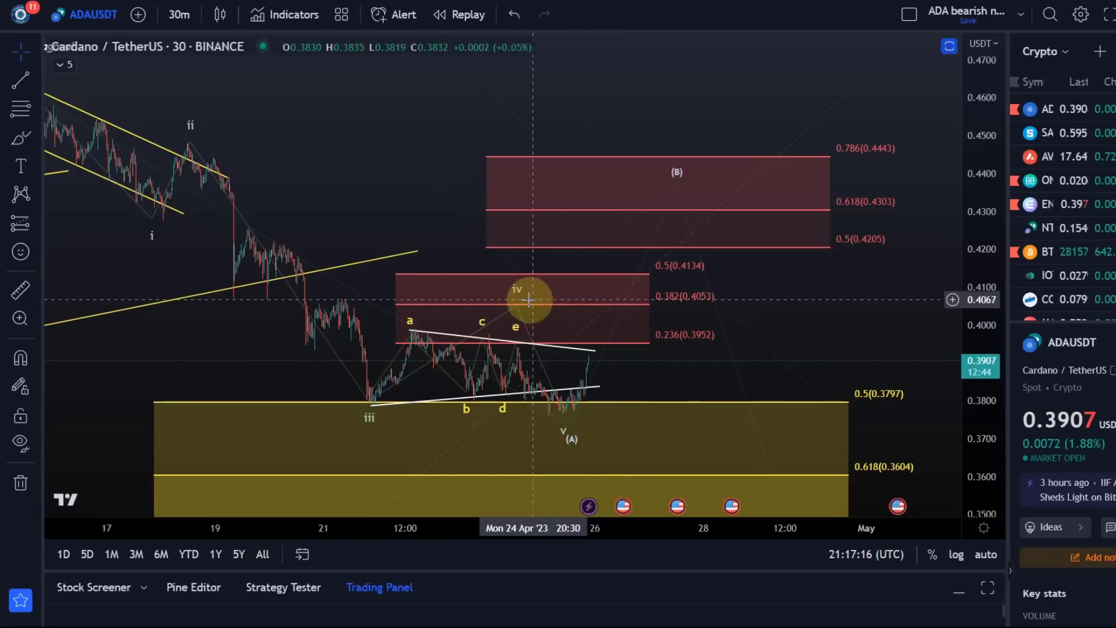
mouse_move(519, 302)
left_mouse_down()
mouse_move(602, 279)
mouse_move(497, 311)
mouse_move(510, 294)
mouse_move(515, 311)
left_mouse_up()
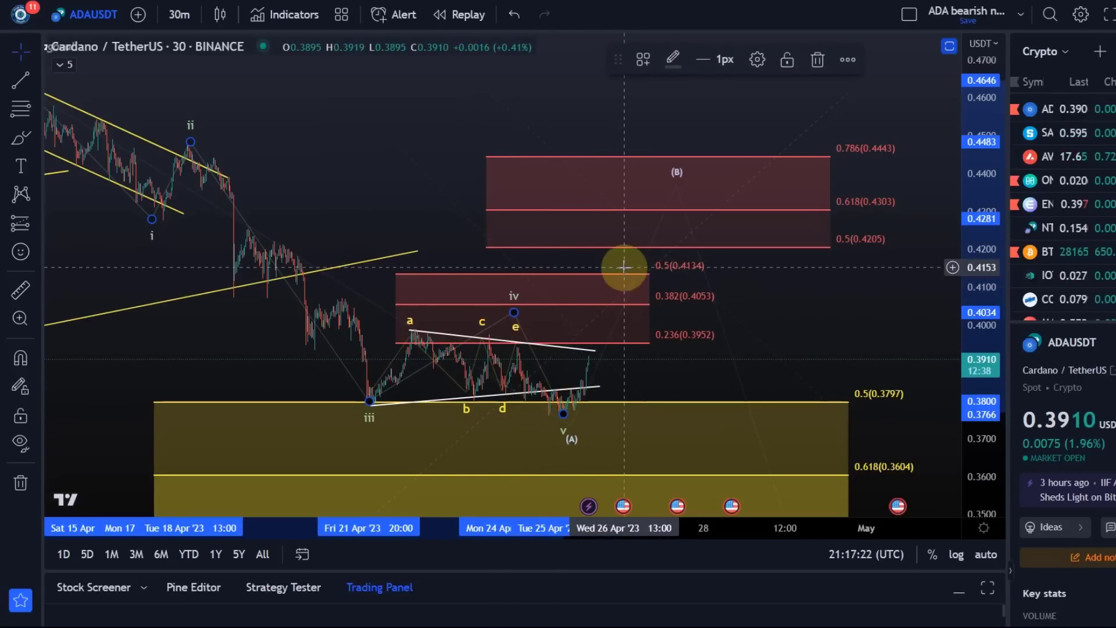
left_click_drag(686, 289, 633, 310)
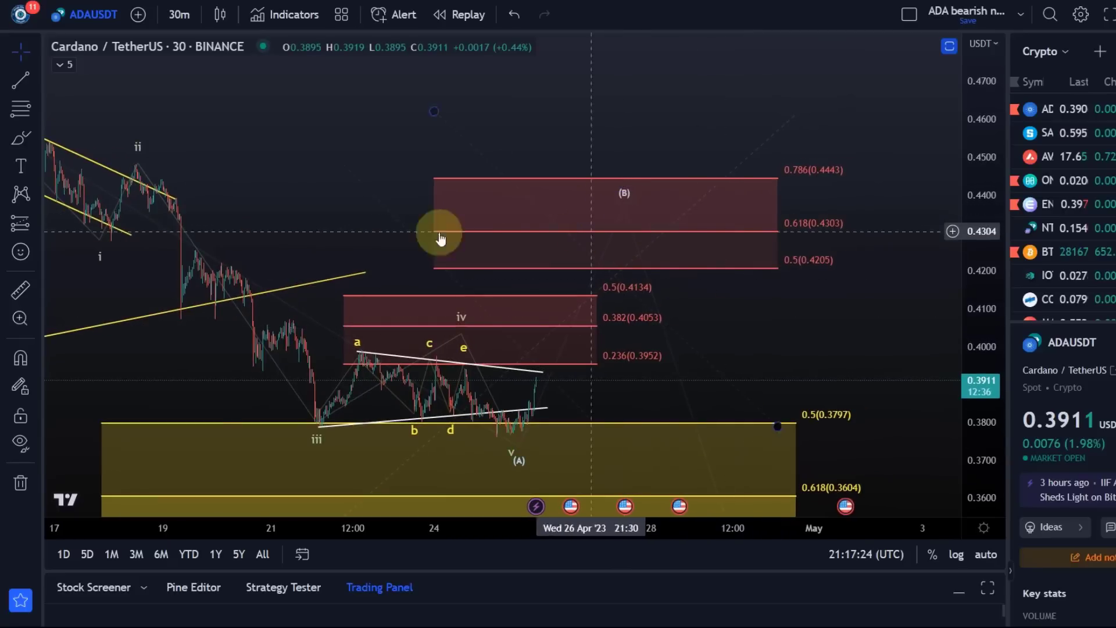
left_click(25, 146)
mouse_move(495, 433)
left_mouse_down()
mouse_move(531, 356)
mouse_move(560, 324)
mouse_move(583, 351)
mouse_move(643, 207)
left_mouse_up()
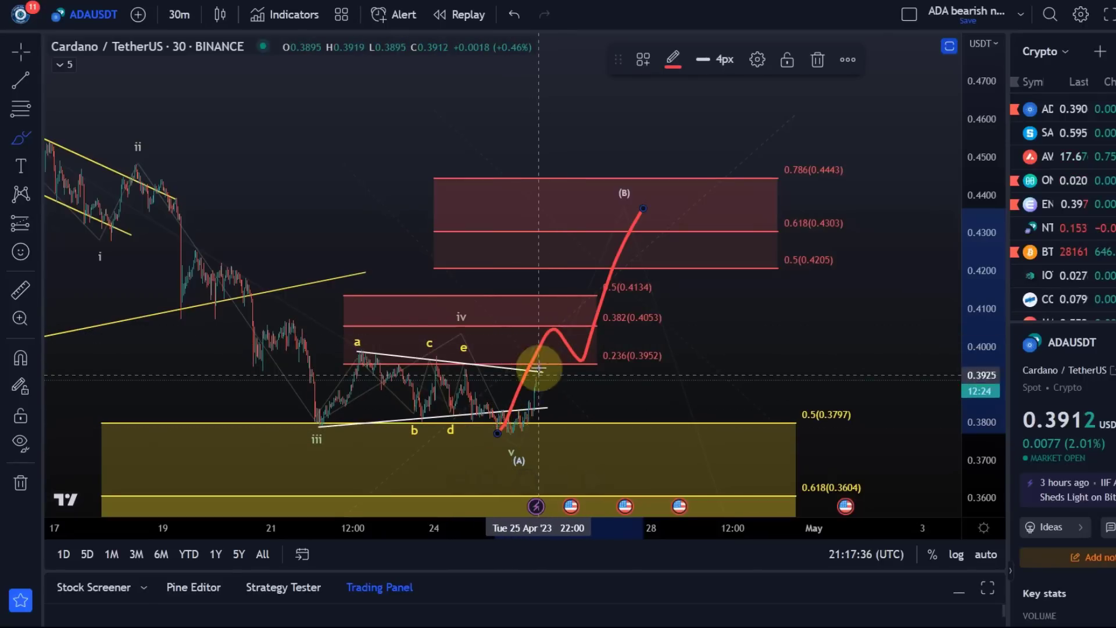
mouse_move(536, 300)
left_mouse_down()
mouse_move(565, 308)
mouse_move(567, 294)
left_mouse_up()
mouse_move(586, 392)
left_mouse_down()
mouse_move(587, 372)
mouse_move(591, 391)
mouse_move(577, 401)
left_mouse_up()
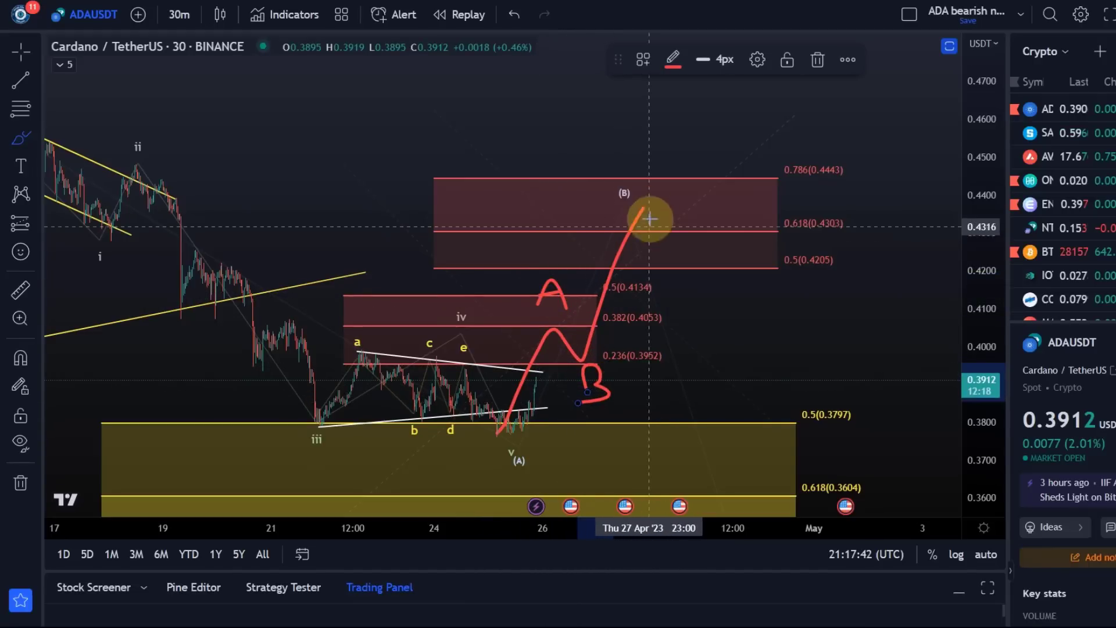
mouse_move(645, 184)
left_mouse_down()
mouse_move(636, 186)
mouse_move(662, 206)
left_mouse_up()
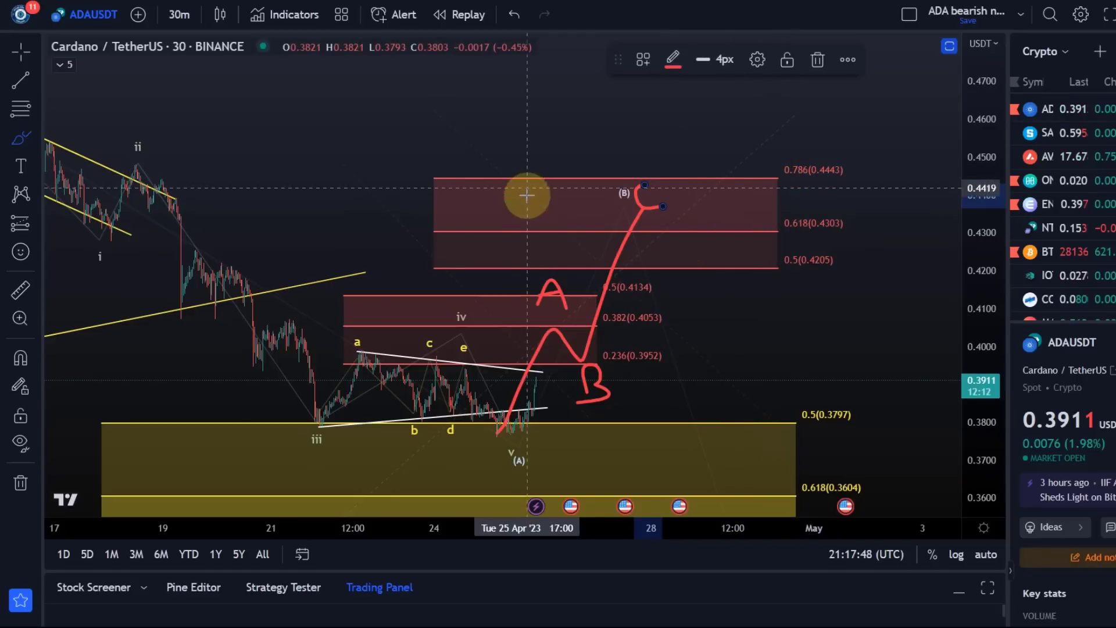
left_click(517, 25)
left_click(517, 25)
left_click(517, 25)
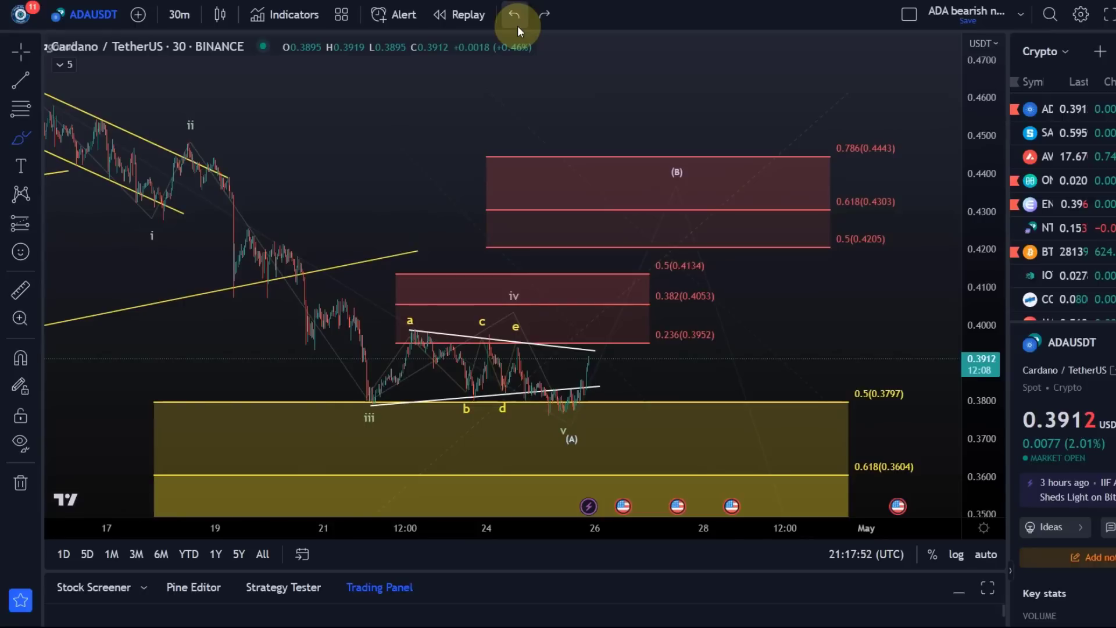
Step: Re-anchor the red (B) retracement to the 0.3768 low, reading 0.5 (0.4195), 0.618 (0.4296), 0.786 (0.4439)
left_click(27, 58)
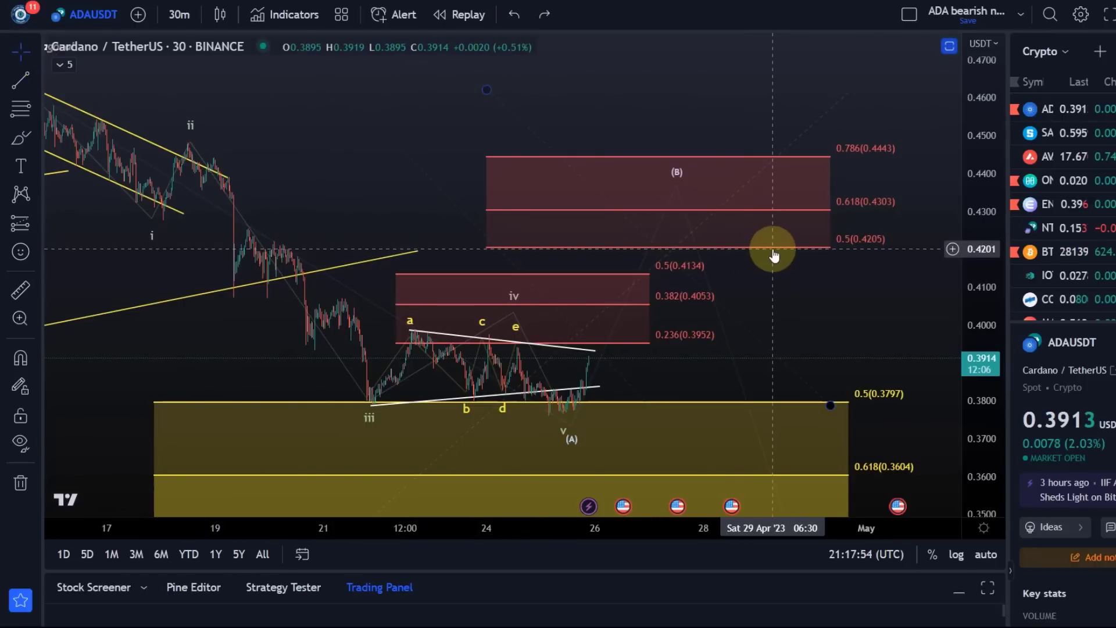
left_click(773, 247)
left_click_drag(830, 404, 835, 413)
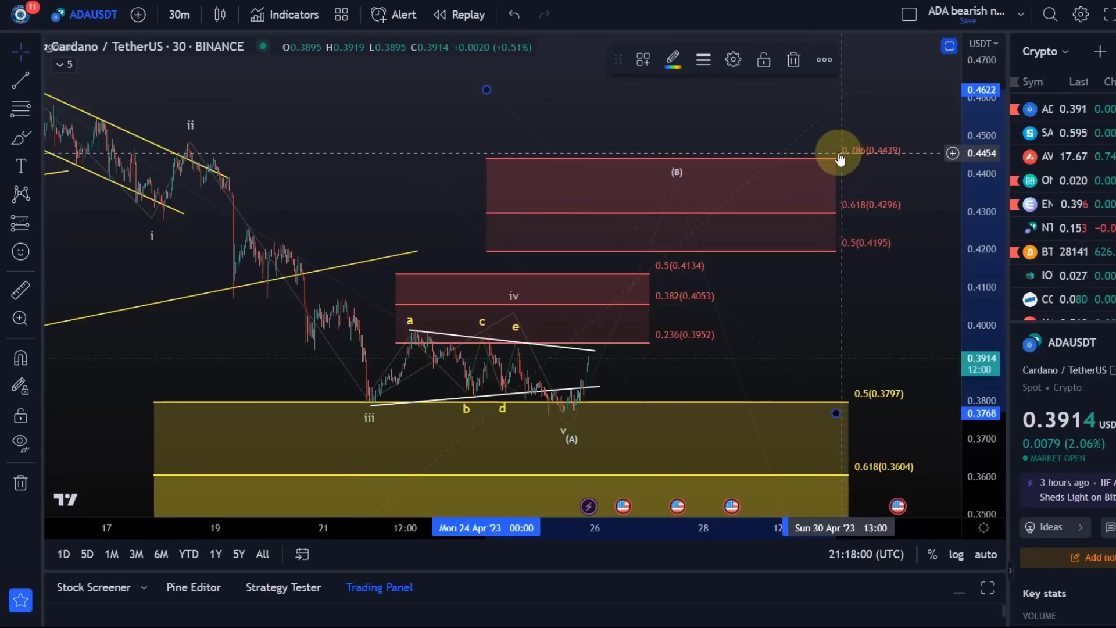
scroll(740, 192, "down", 5)
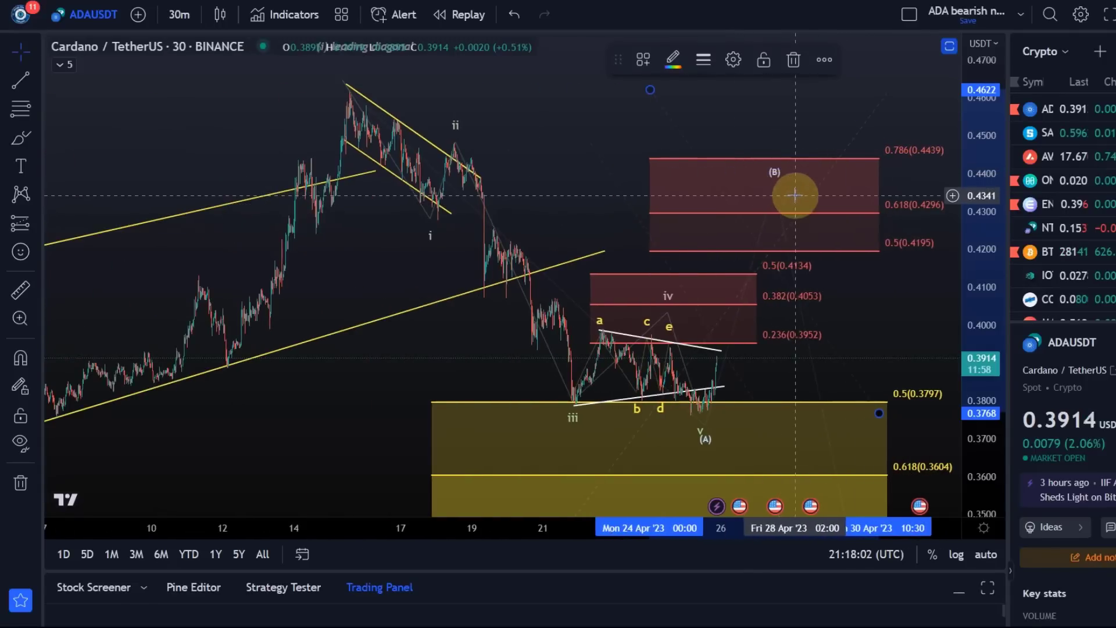
scroll(864, 125, "down", 2)
left_click_drag(976, 99, 944, 15)
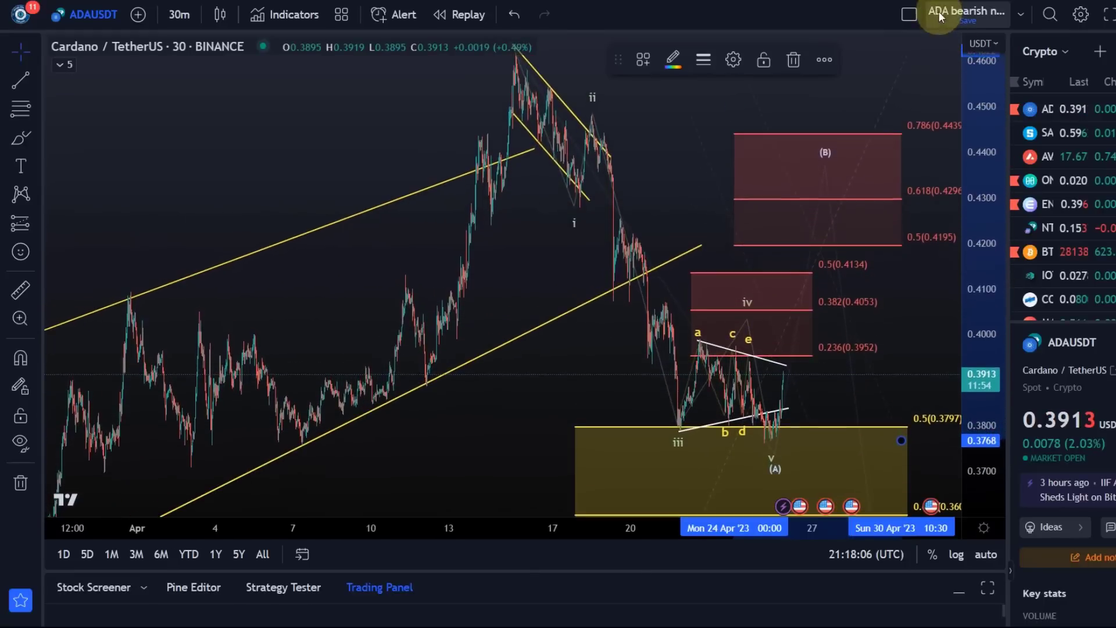